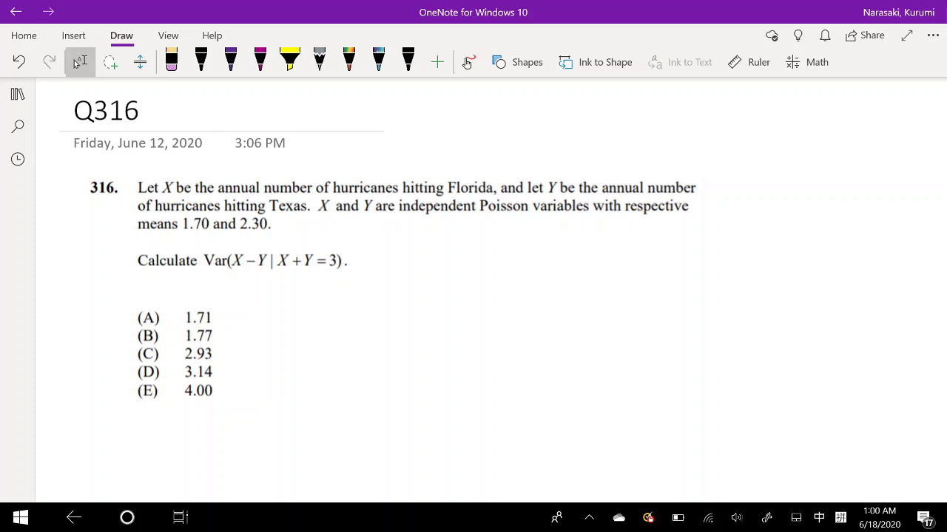
Step: Underline "independent" in purple ink and "Poisson" in magenta ink in the problem statement
left_click(231, 61)
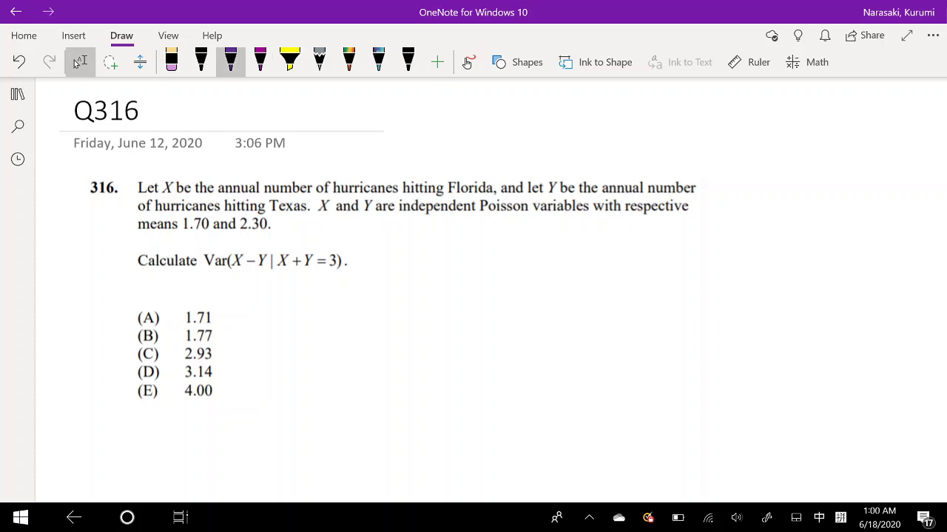
left_click_drag(399, 216, 534, 216)
left_click(261, 61)
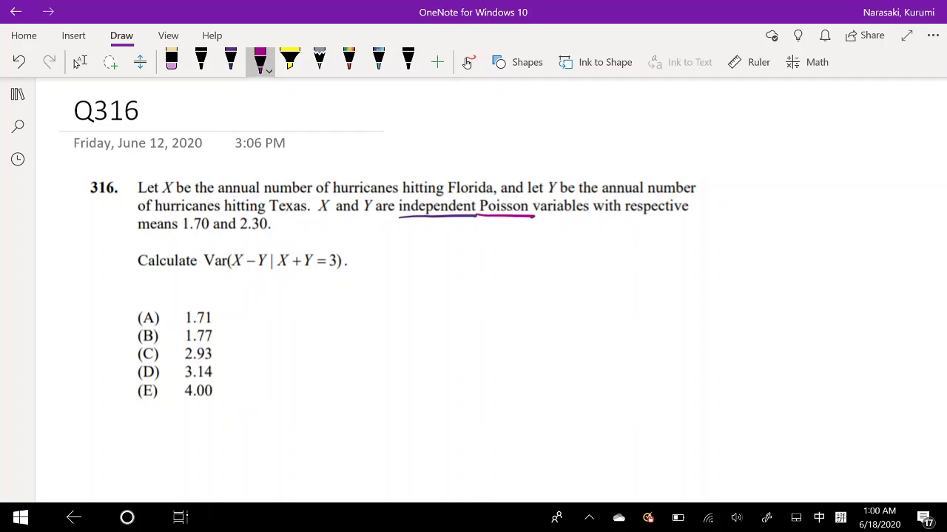
Step: Handwrite the distribution "X – pois(λ = 1.7)" in black ink below the problem statement, beside the Calculate line
left_click(201, 61)
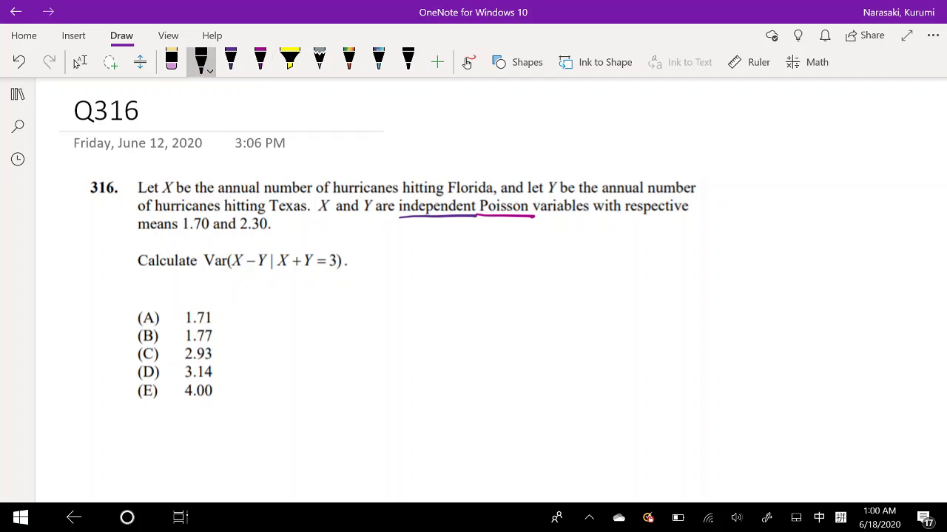
left_click_drag(381, 239, 392, 255)
mouse_move(392, 238)
left_mouse_down()
mouse_move(380, 255)
mouse_move(436, 247)
left_mouse_up()
left_click_drag(440, 240, 444, 245)
mouse_move(454, 245)
left_mouse_down()
mouse_move(454, 253)
mouse_move(486, 255)
left_mouse_up()
mouse_move(494, 238)
left_mouse_down()
mouse_move(495, 254)
mouse_move(507, 251)
left_mouse_up()
left_click_drag(511, 242, 527, 245)
mouse_move(535, 235)
left_mouse_down()
mouse_move(534, 249)
mouse_move(543, 249)
left_mouse_up()
left_click_drag(549, 237, 568, 254)
Step: Handwrite the distribution "Y – pois(λ = 2.3)" directly beneath the one for X
left_click_drag(387, 272, 424, 284)
left_click_drag(436, 279, 455, 286)
mouse_move(477, 272)
left_mouse_down()
mouse_move(477, 288)
mouse_move(499, 287)
left_mouse_up()
mouse_move(494, 281)
left_mouse_down()
mouse_move(489, 287)
mouse_move(524, 276)
left_mouse_up()
left_click_drag(512, 281, 574, 286)
left_click(550, 284)
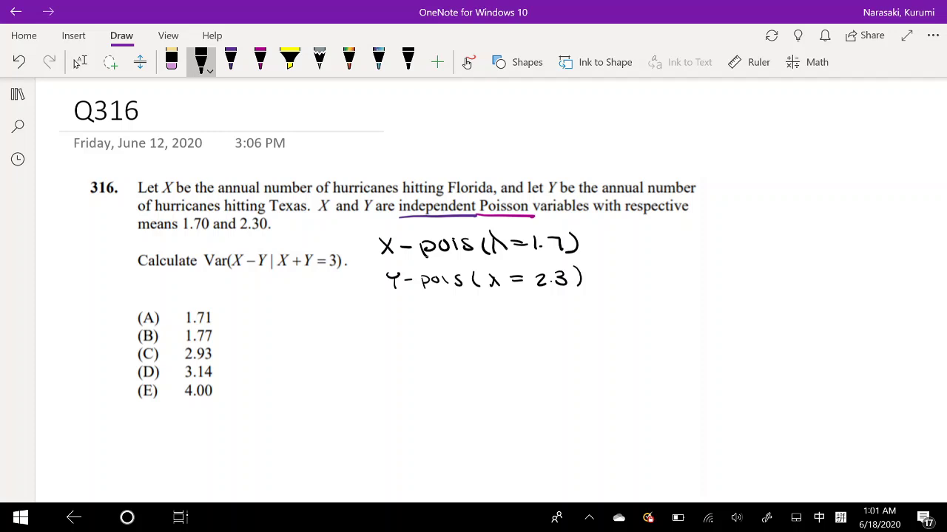
Step: Bracket the condition X + Y = 3 and list the pairs 0–3, 1–2, 2–1 and 3–0 in an X/Y table beneath it
left_click_drag(278, 271, 338, 269)
mouse_move(284, 303)
left_mouse_down()
mouse_move(294, 317)
mouse_move(286, 316)
mouse_move(333, 315)
mouse_move(306, 337)
mouse_move(308, 401)
left_mouse_up()
left_click_drag(317, 296, 322, 304)
mouse_move(328, 296)
left_mouse_down()
mouse_move(288, 338)
mouse_move(291, 325)
mouse_move(321, 324)
mouse_move(315, 338)
mouse_move(289, 348)
mouse_move(291, 362)
mouse_move(317, 350)
mouse_move(328, 363)
mouse_move(299, 386)
left_mouse_up()
mouse_move(289, 392)
left_mouse_down()
mouse_move(296, 397)
mouse_move(287, 405)
left_mouse_up()
left_click_drag(316, 373, 324, 392)
key("ctrl+z")
Step: Add a third column headed P to the handwritten X/Y table, in black ink
left_click(201, 61)
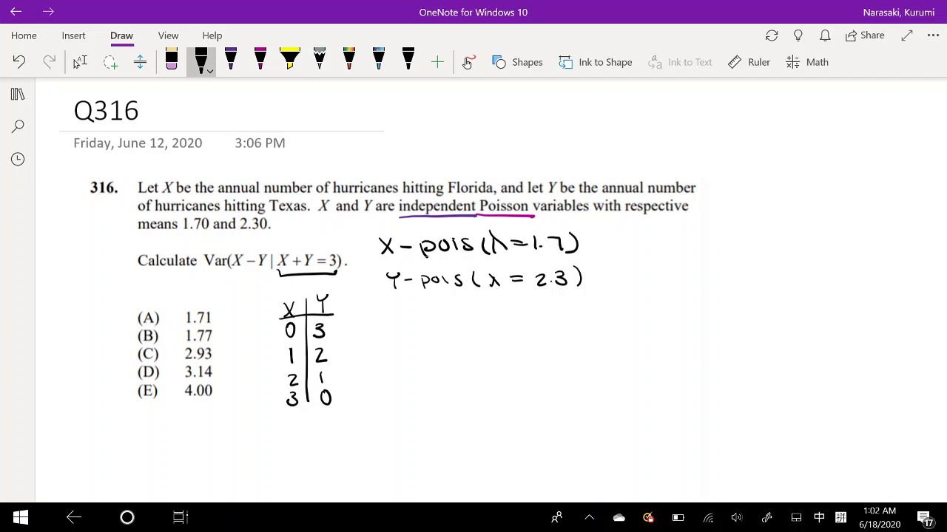
left_click_drag(348, 299, 356, 403)
mouse_move(333, 314)
left_mouse_down()
mouse_move(378, 310)
mouse_move(367, 302)
left_mouse_up()
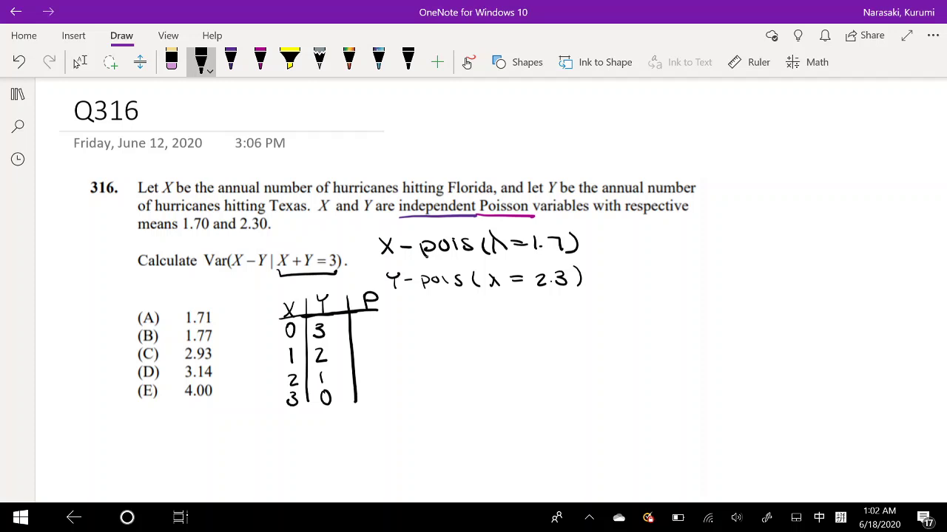
Step: Handwrite the Poisson probability function fx = e^(−λ) λ^k / k! below the table
mouse_move(268, 438)
left_mouse_down()
mouse_move(271, 460)
mouse_move(276, 435)
mouse_move(269, 451)
left_mouse_up()
mouse_move(280, 447)
left_mouse_down()
mouse_move(289, 461)
mouse_move(280, 462)
left_mouse_up()
left_click_drag(295, 447, 302, 446)
mouse_move(295, 453)
left_mouse_down()
mouse_move(333, 454)
mouse_move(339, 436)
left_mouse_up()
left_click_drag(343, 431, 367, 459)
mouse_move(361, 453)
left_mouse_down()
mouse_move(355, 460)
mouse_move(369, 441)
left_mouse_up()
left_click_drag(379, 431, 380, 441)
left_click_drag(323, 469, 378, 469)
mouse_move(346, 482)
left_mouse_down()
mouse_move(347, 496)
mouse_move(358, 491)
left_mouse_up()
left_click_drag(362, 478, 363, 494)
Step: Extend the Poisson formula with "= P(X = k)"
left_click_drag(393, 462, 427, 473)
mouse_move(426, 453)
left_mouse_down()
mouse_move(428, 465)
mouse_move(472, 463)
mouse_move(460, 463)
left_mouse_up()
left_click_drag(476, 454, 496, 461)
left_click_drag(507, 445, 512, 467)
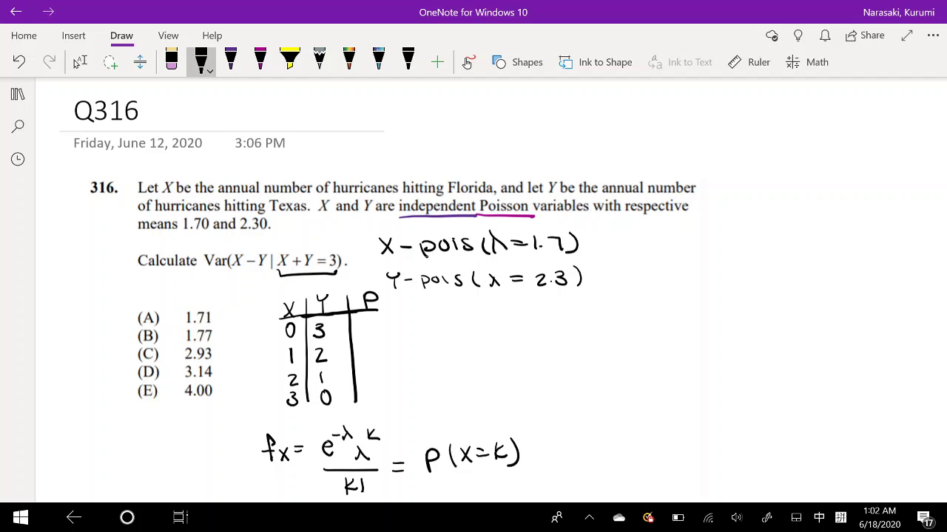
Step: Handwrite the factor e^(−1.7) for X = 0 in the P column of the table's first row
mouse_move(365, 323)
left_mouse_down()
mouse_move(375, 329)
mouse_move(406, 311)
mouse_move(403, 320)
left_mouse_up()
mouse_move(414, 320)
left_mouse_down()
mouse_move(415, 331)
mouse_move(431, 332)
left_mouse_up()
left_click(421, 330)
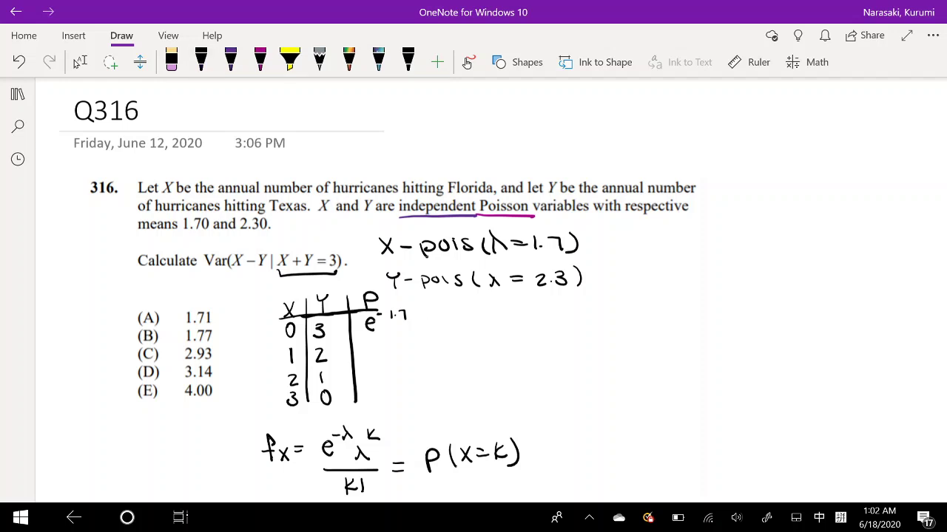
left_click(201, 61)
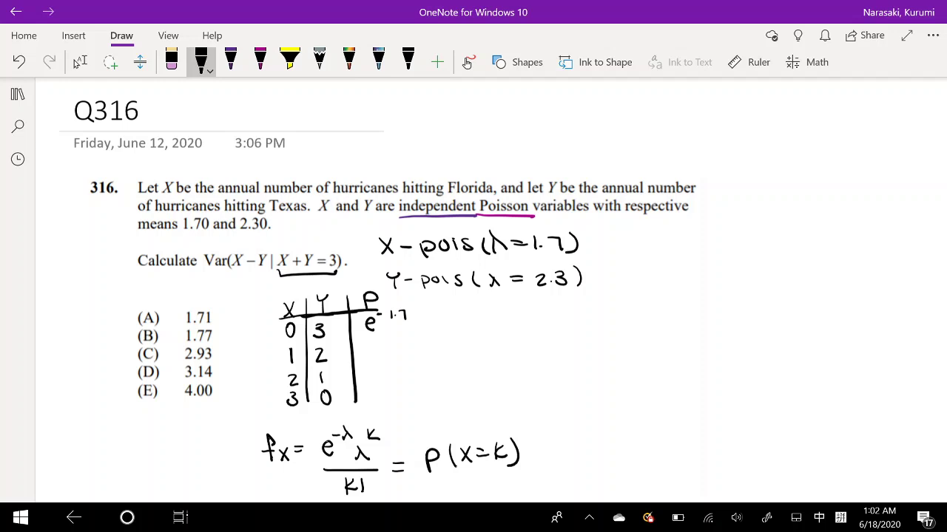
Step: Multiply the first row's probability by the Y = 3 factor, written as e^(−2.3) 2.3^3 over 3!
left_click(417, 323)
mouse_move(429, 323)
left_mouse_down()
mouse_move(436, 318)
mouse_move(438, 328)
mouse_move(445, 311)
mouse_move(460, 313)
mouse_move(477, 330)
mouse_move(501, 313)
left_mouse_up()
left_click(457, 313)
left_click(483, 327)
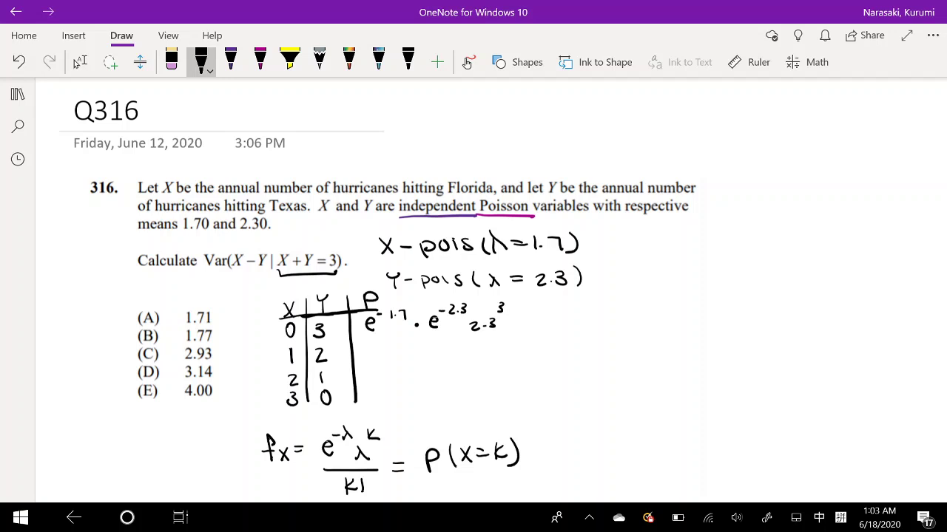
mouse_move(430, 333)
left_mouse_down()
mouse_move(494, 330)
mouse_move(453, 349)
left_mouse_up()
left_click_drag(471, 335, 471, 342)
left_click(471, 346)
Step: Erase the 1–2, 2–1 and 3–0 rows and the divider between the X and Y columns
left_click(171, 63)
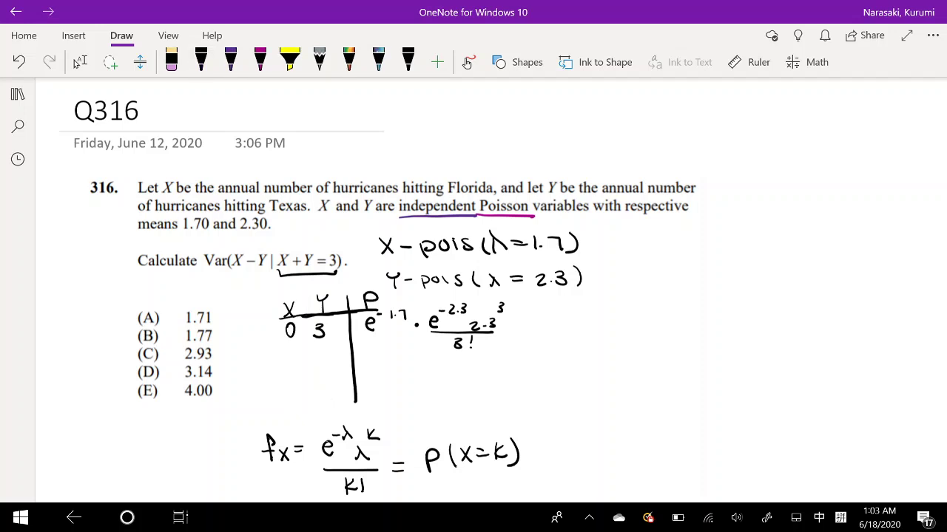